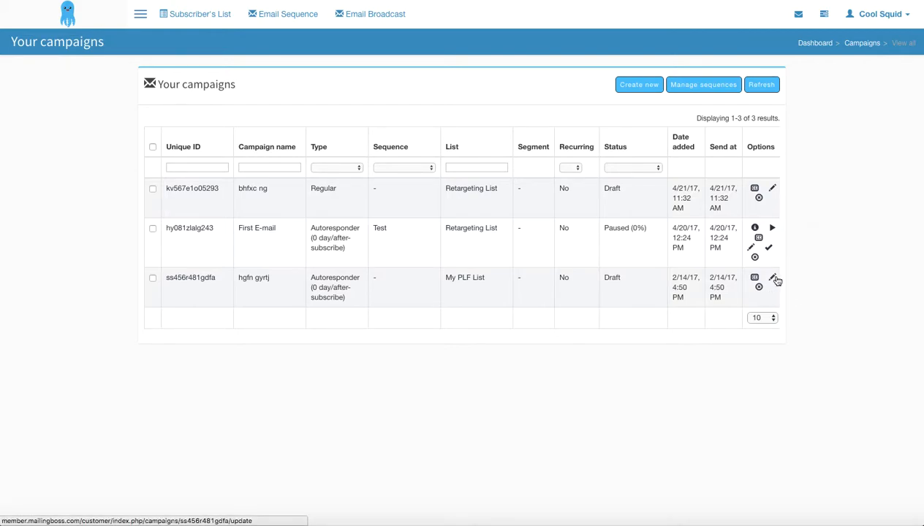
# Open the draft campaign "hgfn gyrtj" for editing, check its subscriber list, and proceed to the campaign setup stage
pyautogui.click(772, 278)
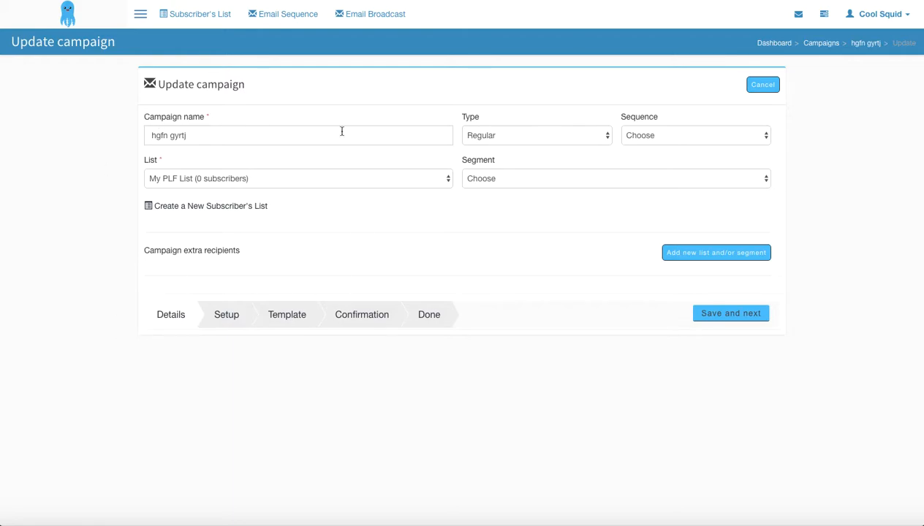
pyautogui.click(423, 181)
pyautogui.click(340, 174)
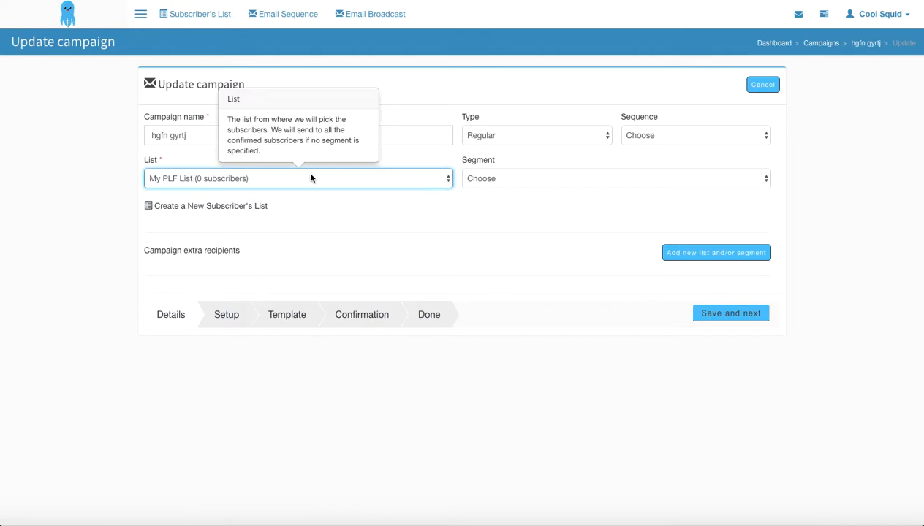
pyautogui.click(541, 241)
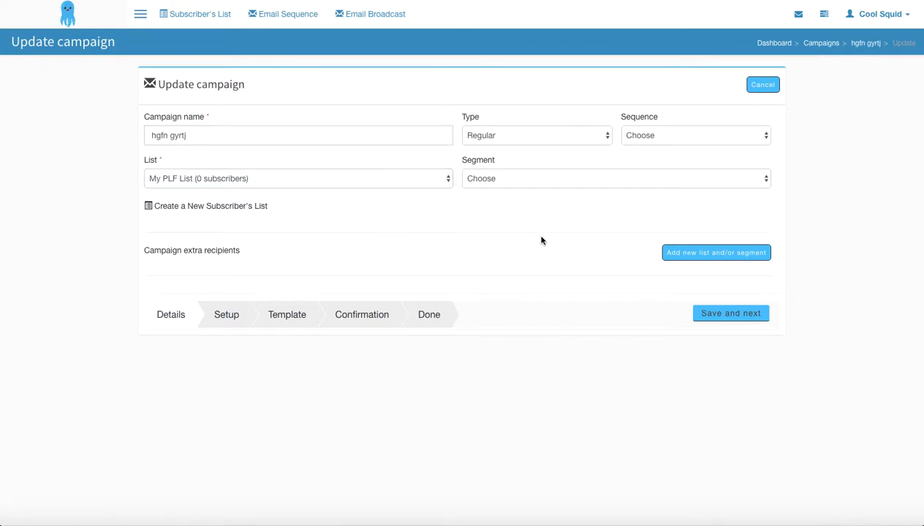
pyautogui.click(219, 322)
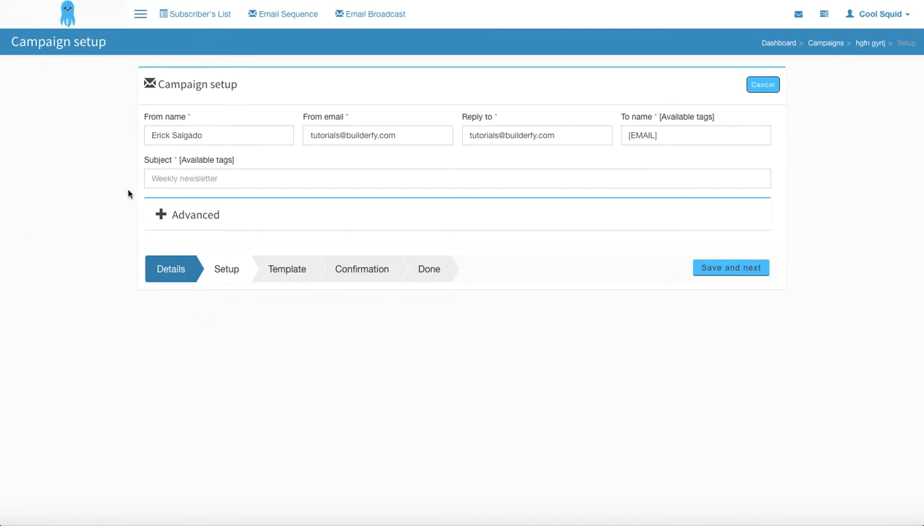
# Set the campaign's email subject to "Internet Marketing"
pyautogui.click(168, 182)
pyautogui.click(168, 182)
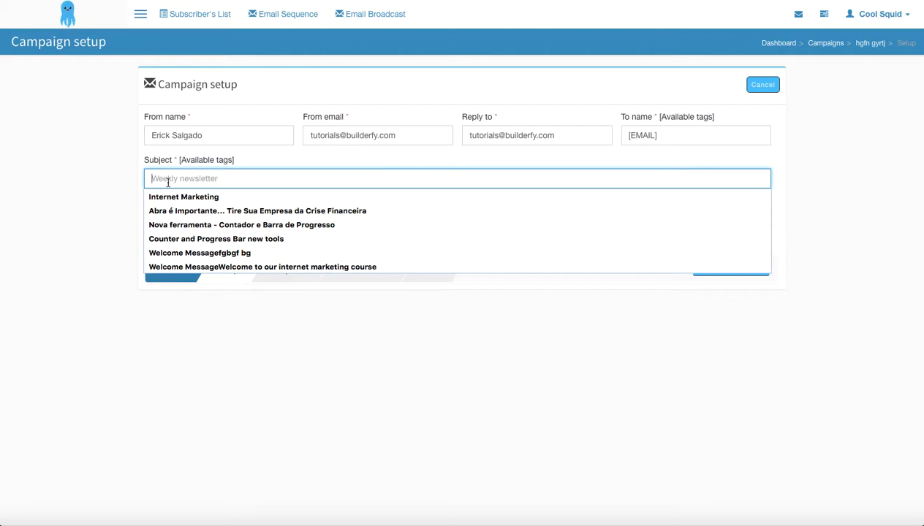
pyautogui.click(178, 195)
pyautogui.click(102, 207)
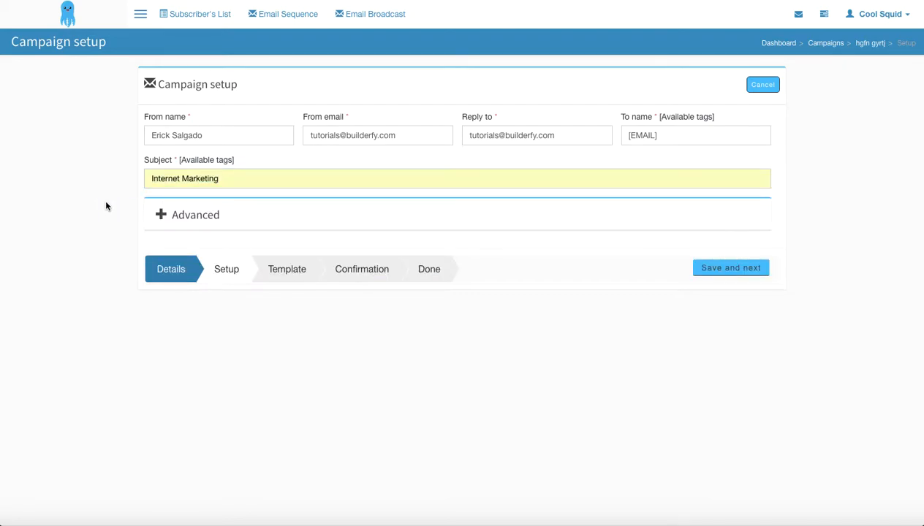
# Expand the advanced campaign settings and examine the choices for open tracking, JSON feed, embedded images and plain text email
pyautogui.click(160, 215)
pyautogui.scroll(-1, 72, 334)
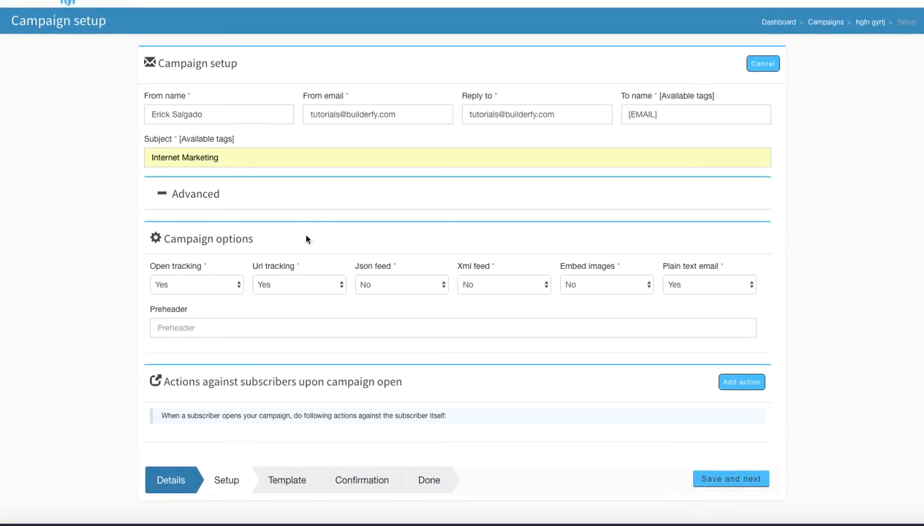
pyautogui.click(228, 287)
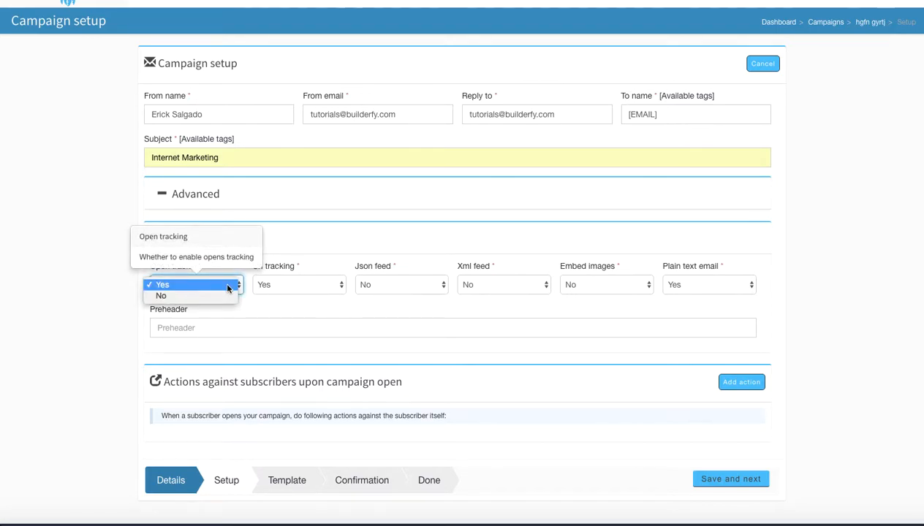
pyautogui.click(221, 284)
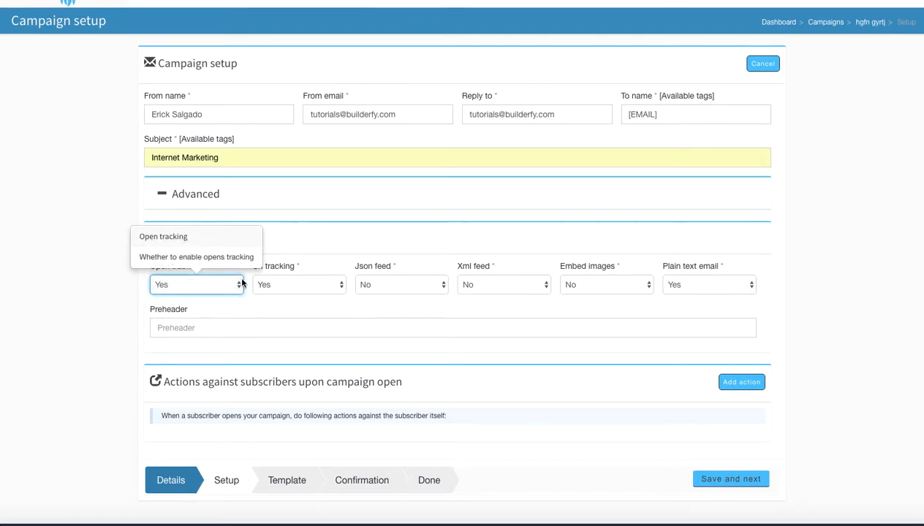
pyautogui.click(313, 243)
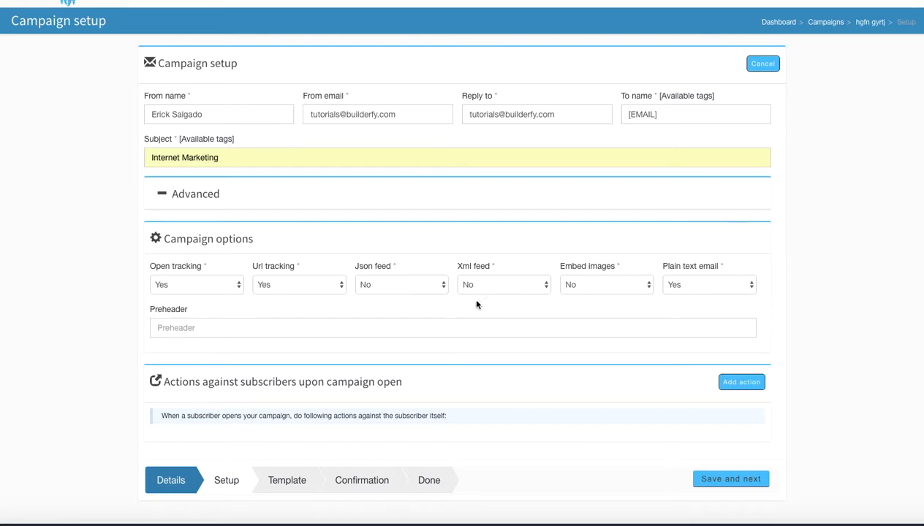
pyautogui.click(422, 289)
pyautogui.click(422, 287)
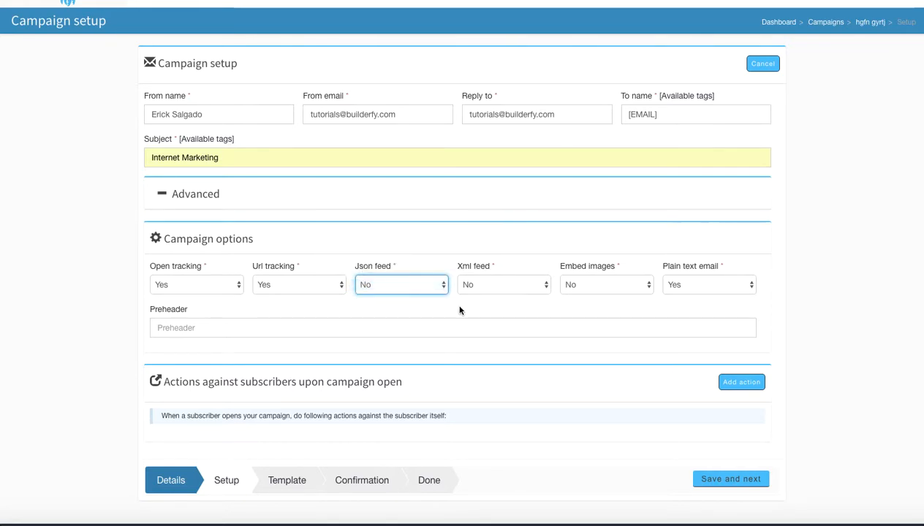
pyautogui.click(606, 286)
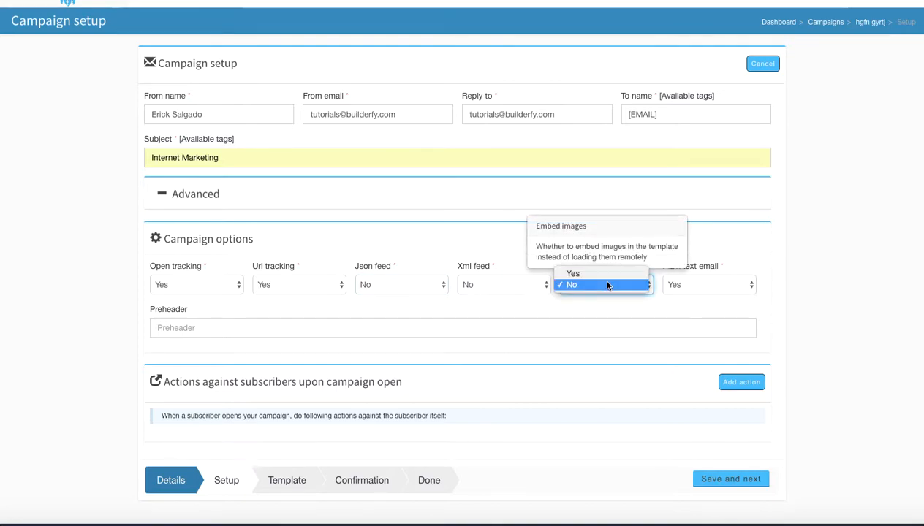
pyautogui.click(611, 300)
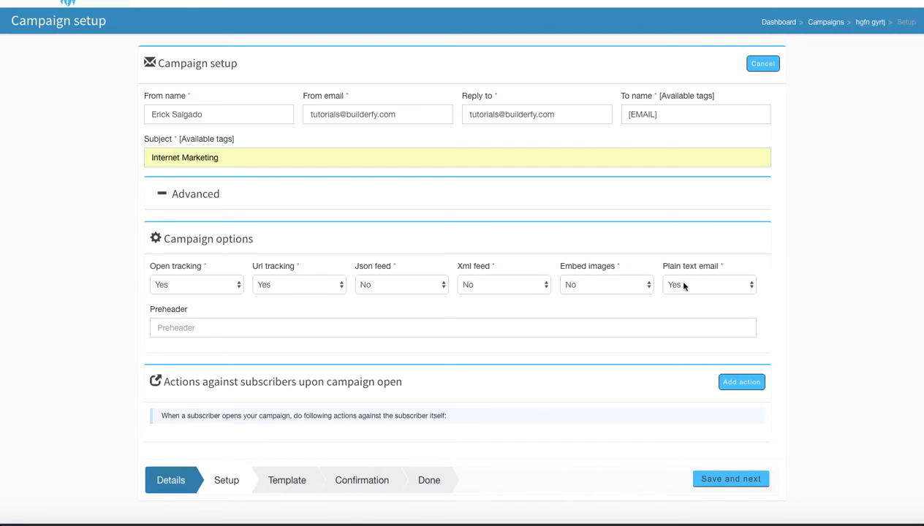
pyautogui.click(708, 286)
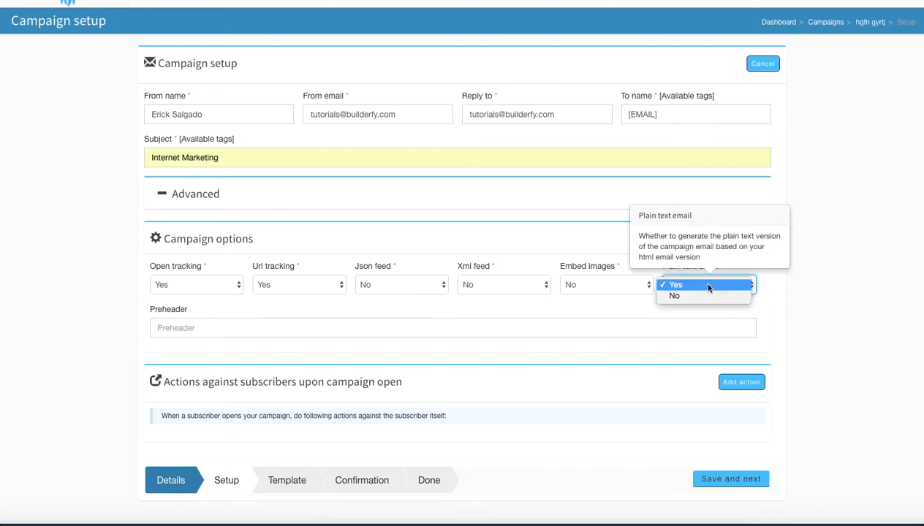
pyautogui.click(709, 286)
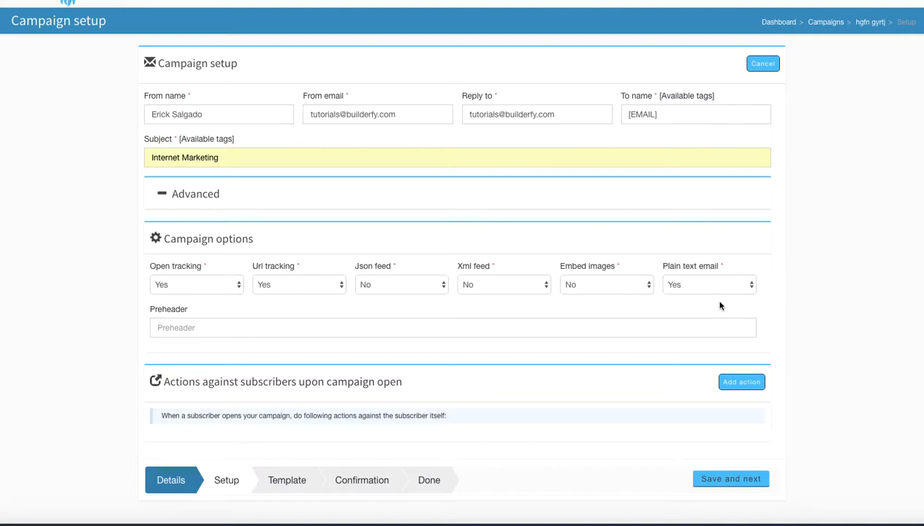
# Set the campaign's preheader to "This is" followed by the sender's first name and an exclamation mark
pyautogui.click(448, 328)
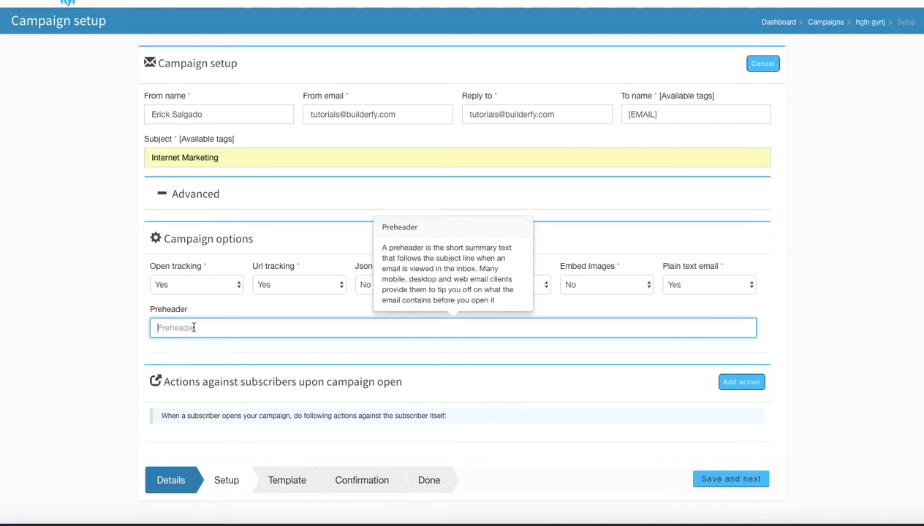
pyautogui.click(237, 360)
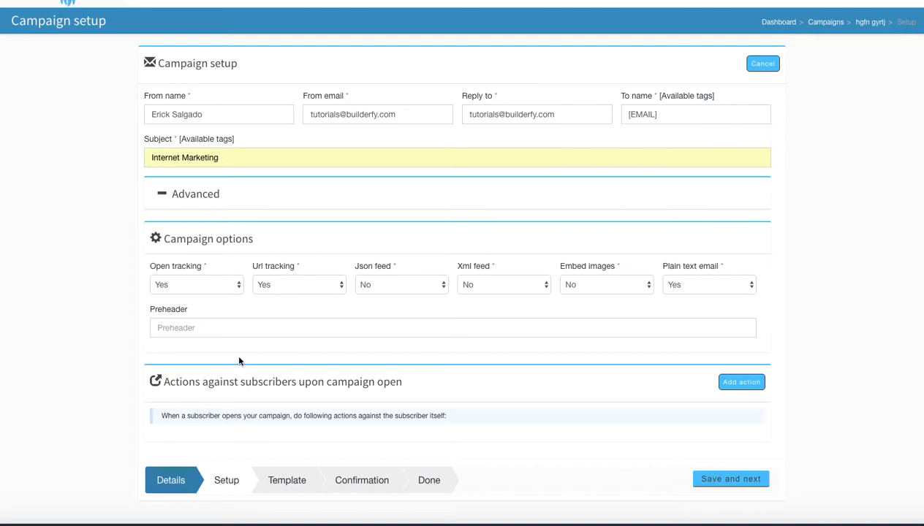
pyautogui.click(176, 327)
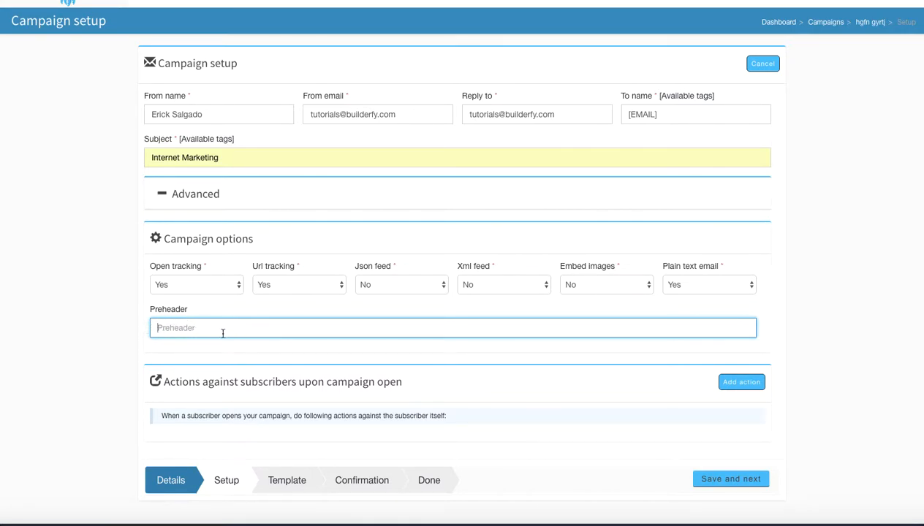
pyautogui.click(158, 332)
pyautogui.click(284, 326)
pyautogui.write('This is Jay!')
pyautogui.click(339, 307)
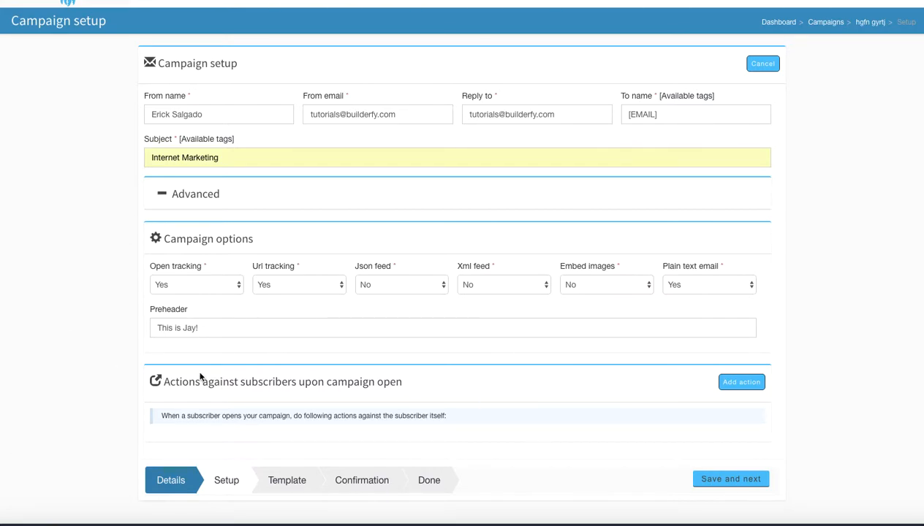
# Add a subscriber action that runs upon campaign open and set it to Copy
pyautogui.click(738, 386)
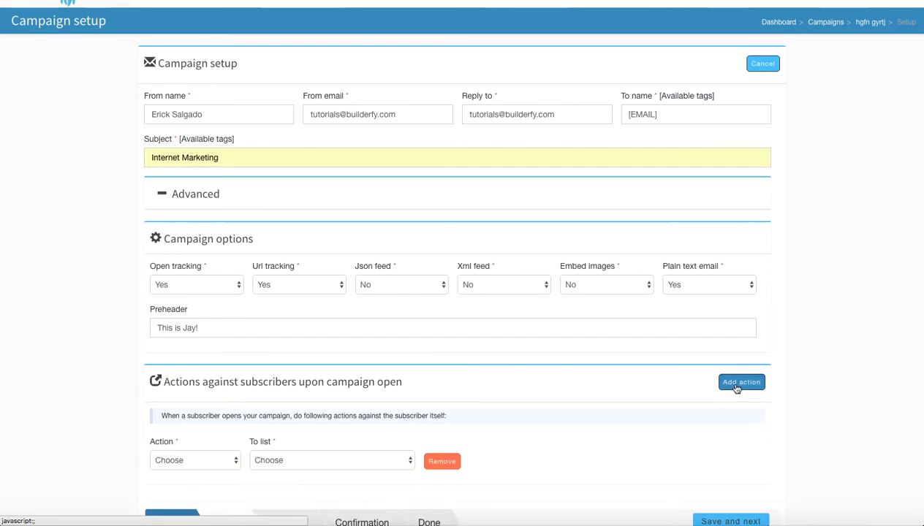
pyautogui.scroll(-2, 536, 427)
pyautogui.click(199, 422)
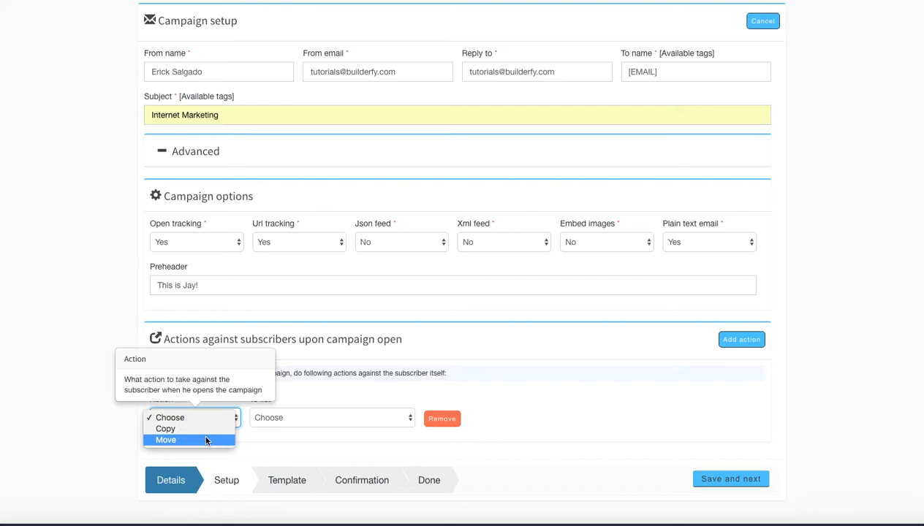
pyautogui.click(207, 418)
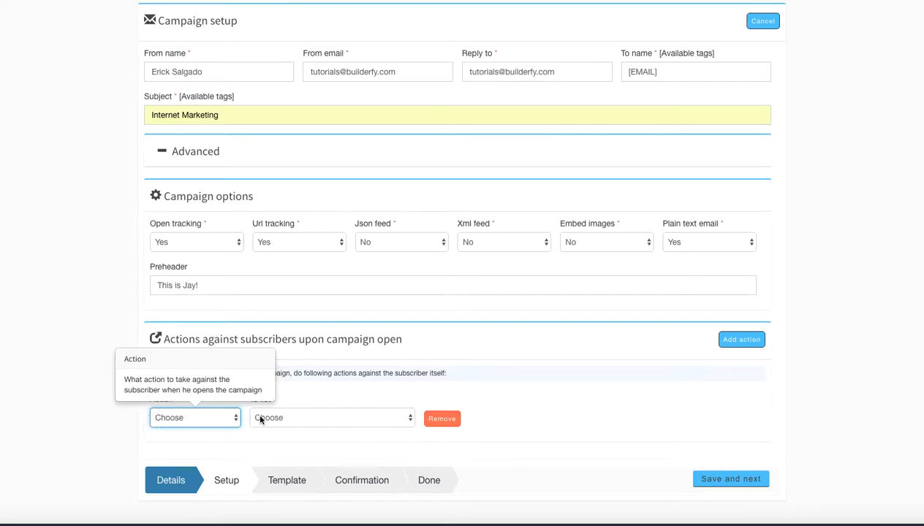
pyautogui.click(260, 419)
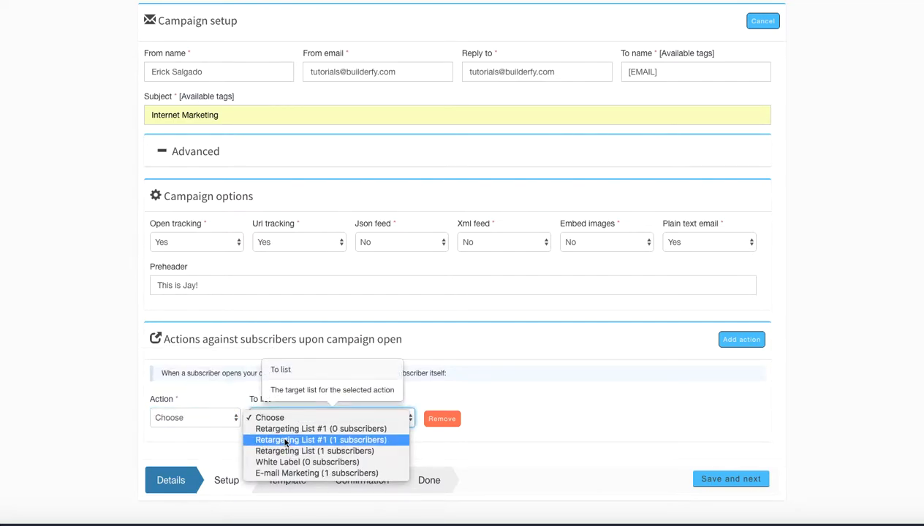
pyautogui.click(221, 421)
pyautogui.click(219, 429)
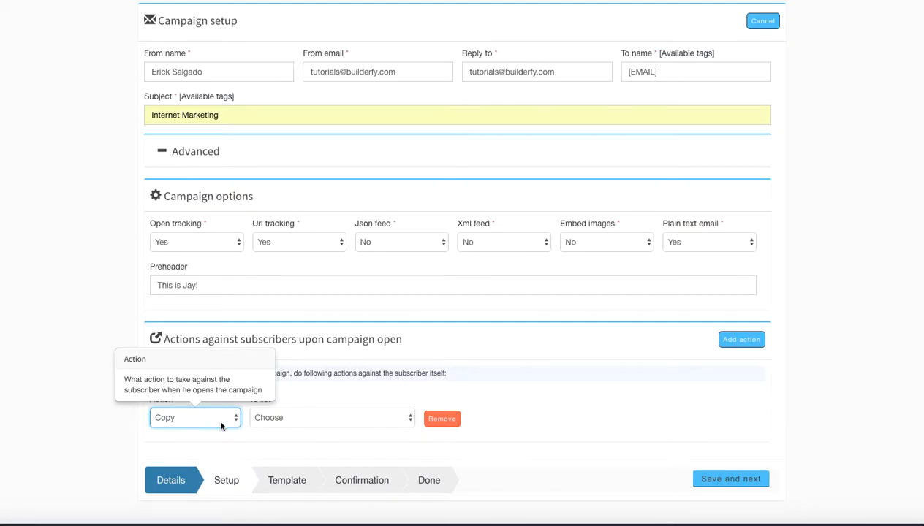
# Review the action types and target lists available for the Copy action, and remove that action
pyautogui.click(263, 418)
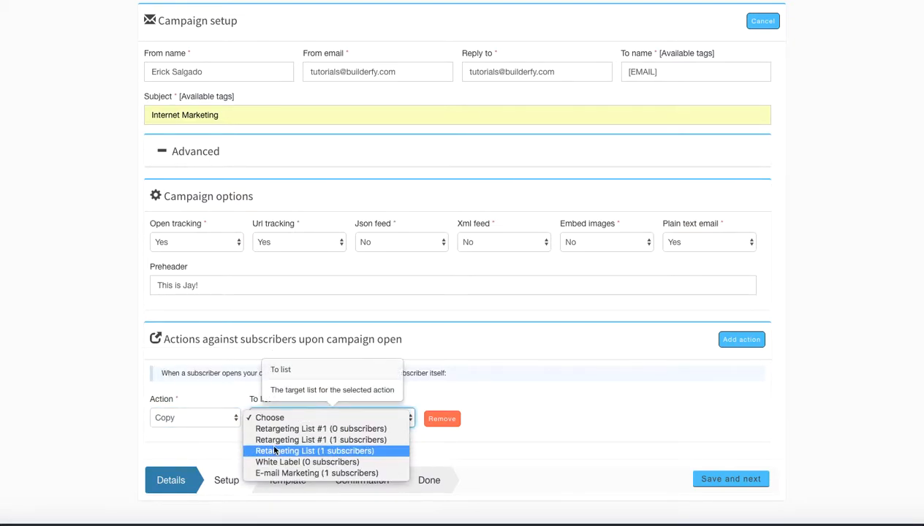
pyautogui.click(210, 417)
pyautogui.click(207, 418)
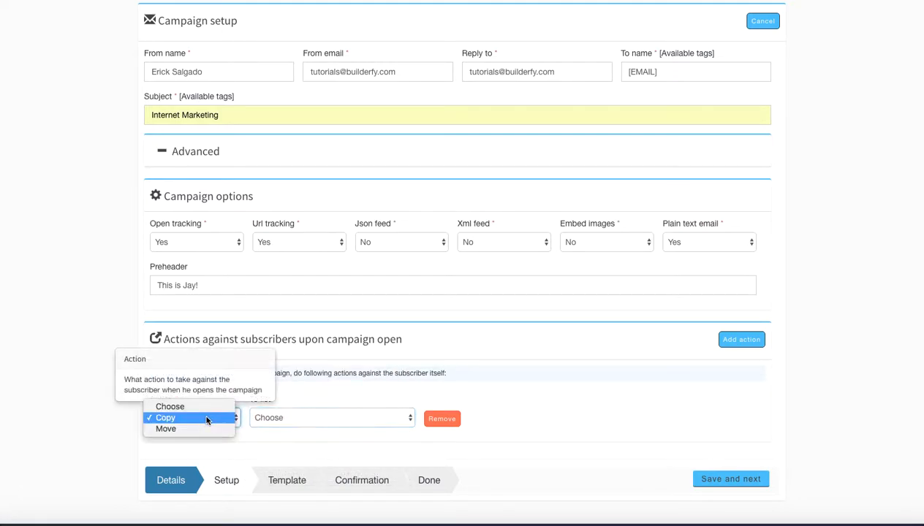
pyautogui.click(264, 448)
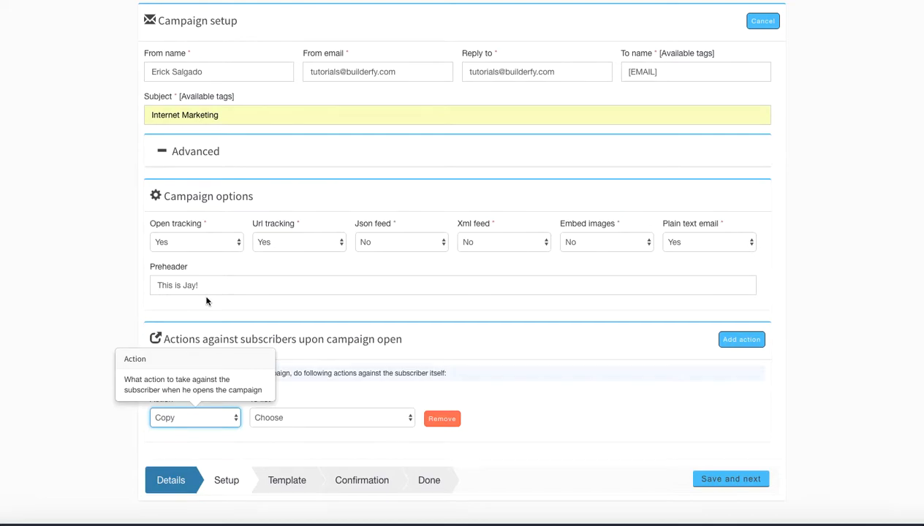
pyautogui.click(310, 421)
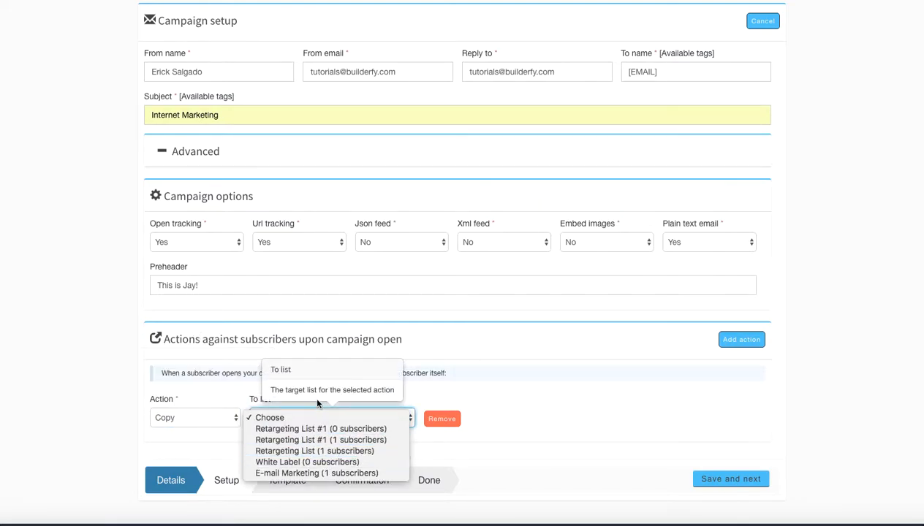
pyautogui.click(472, 400)
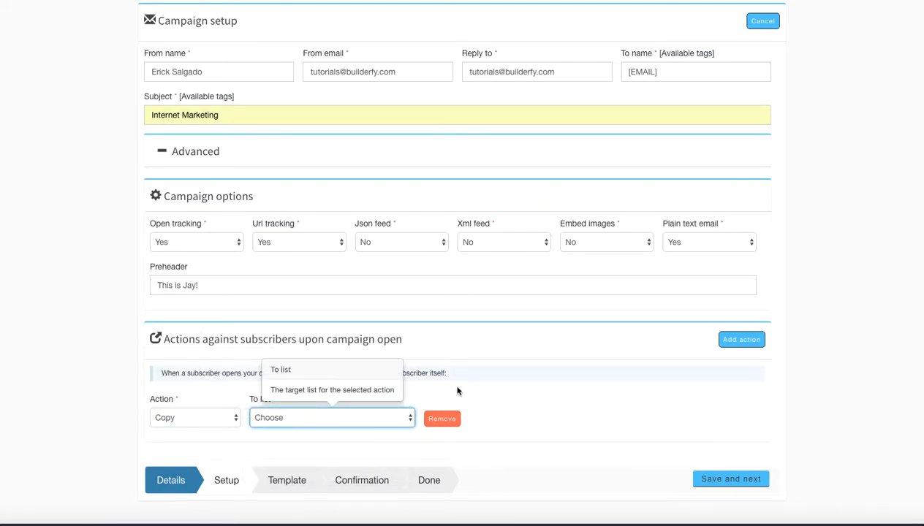
pyautogui.click(448, 420)
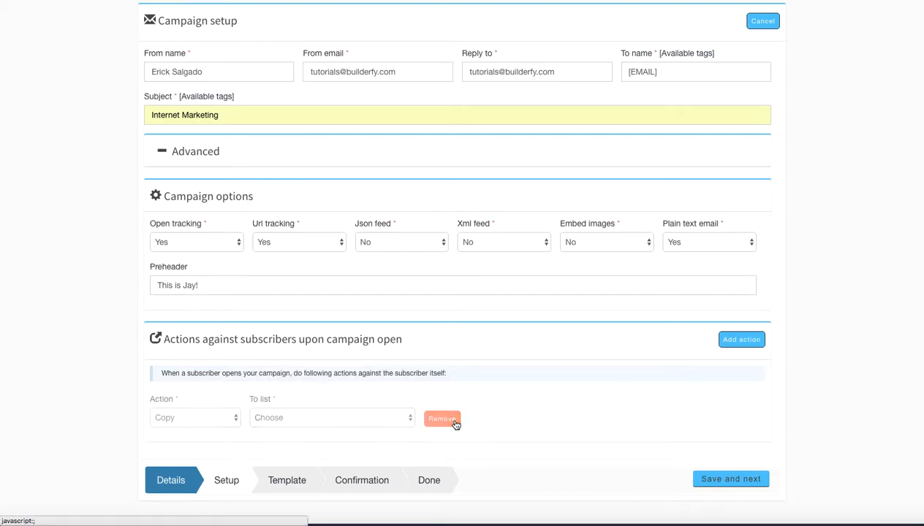
# Save the setup, fill the email template with the special report headline block and the lighthouse text-and-image block, and save through to confirmation
pyautogui.click(705, 481)
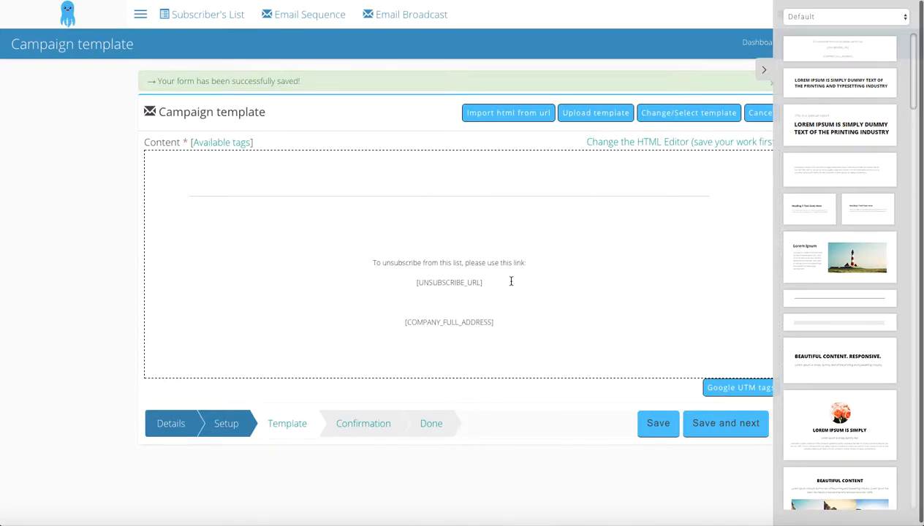
pyautogui.moveTo(825, 132); pyautogui.dragTo(588, 189)
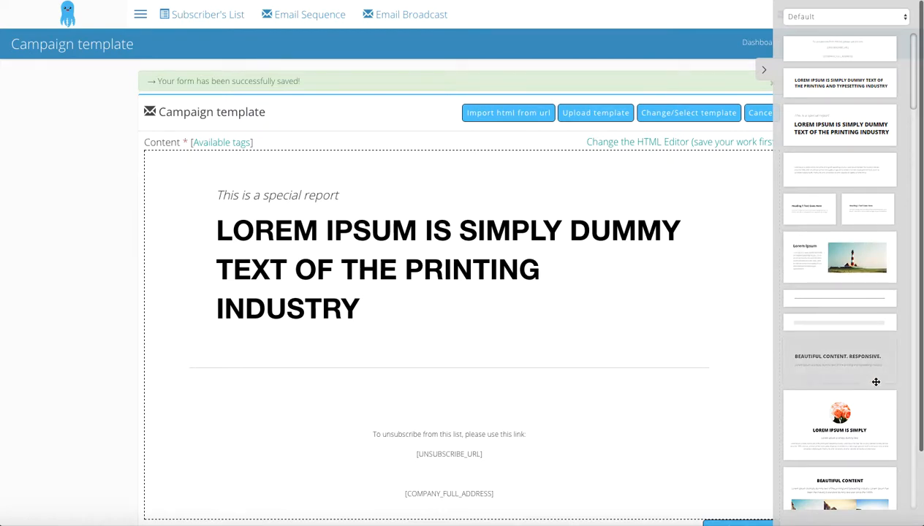
pyautogui.moveTo(744, 301); pyautogui.dragTo(564, 336)
pyautogui.scroll(-5, 564, 336)
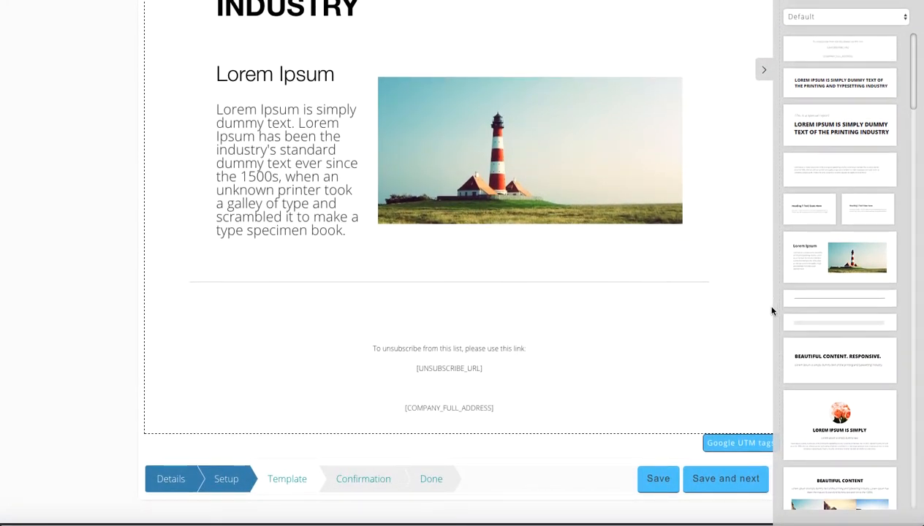
pyautogui.click(680, 479)
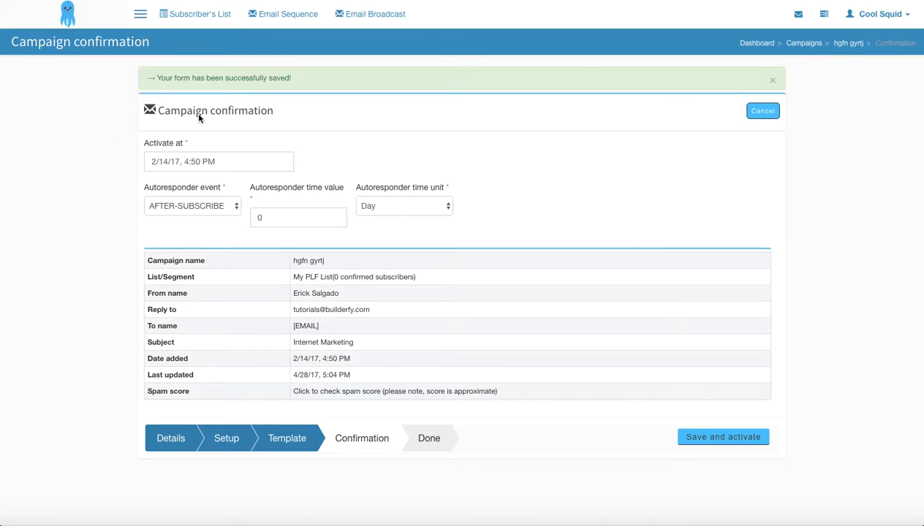
# Set the campaign's activation date and time to 5/20/17, 12:00 PM
pyautogui.click(169, 164)
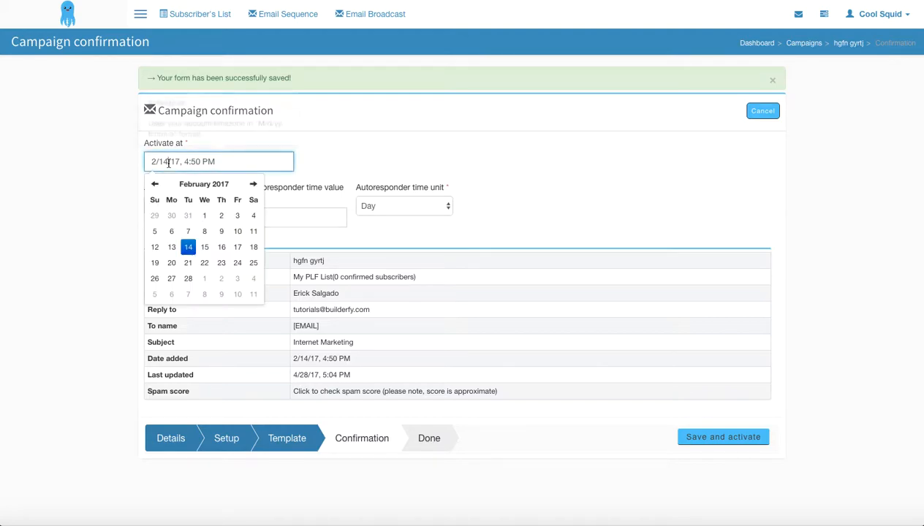
pyautogui.click(253, 185)
pyautogui.click(253, 185)
pyautogui.click(254, 185)
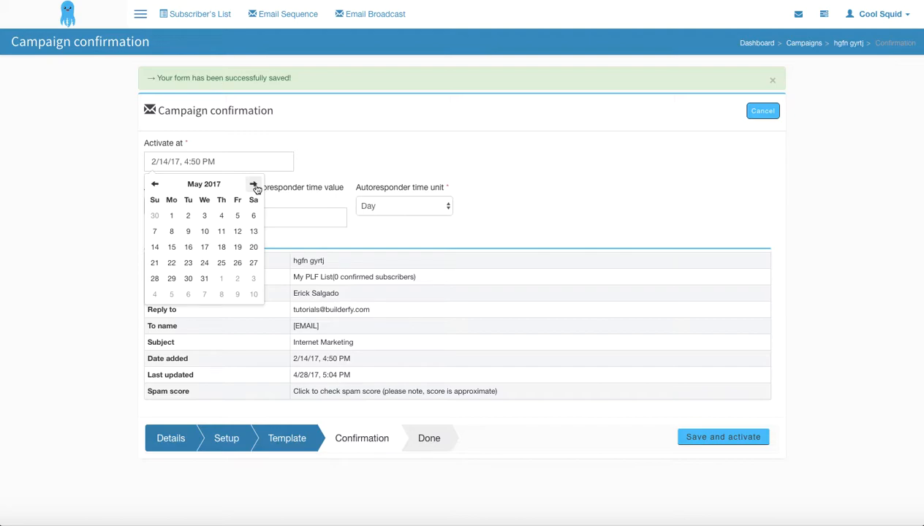
pyautogui.click(253, 247)
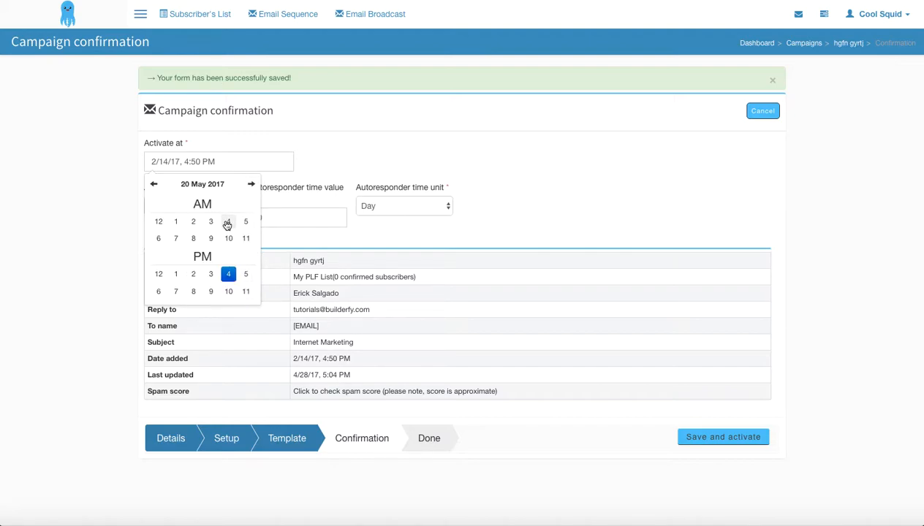
pyautogui.click(162, 225)
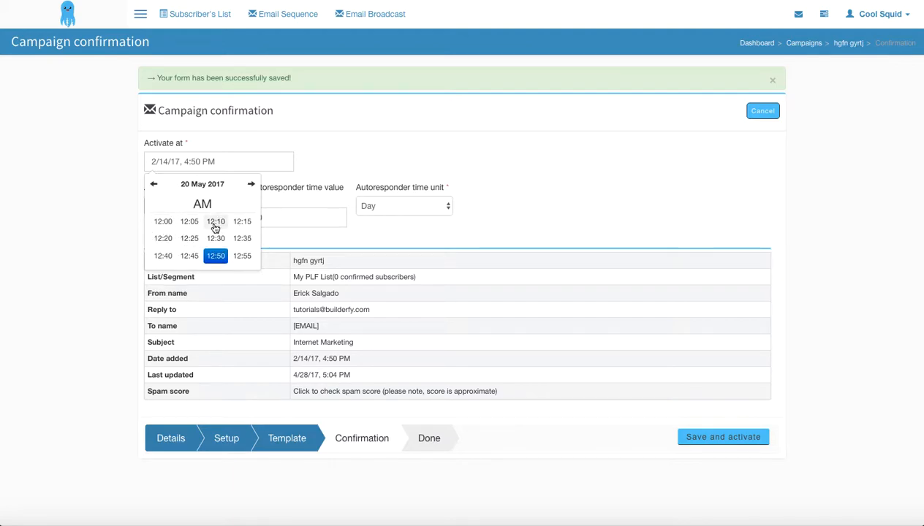
pyautogui.click(164, 222)
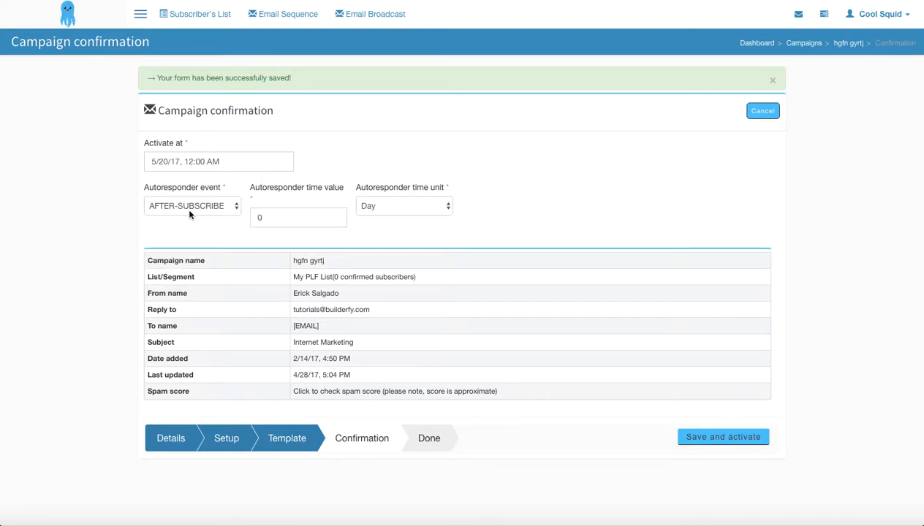
pyautogui.click(219, 167)
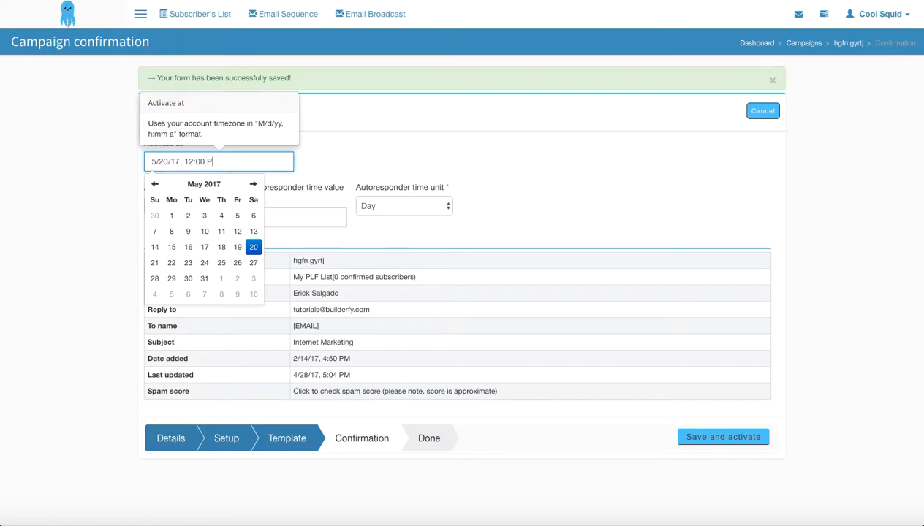
pyautogui.click(379, 154)
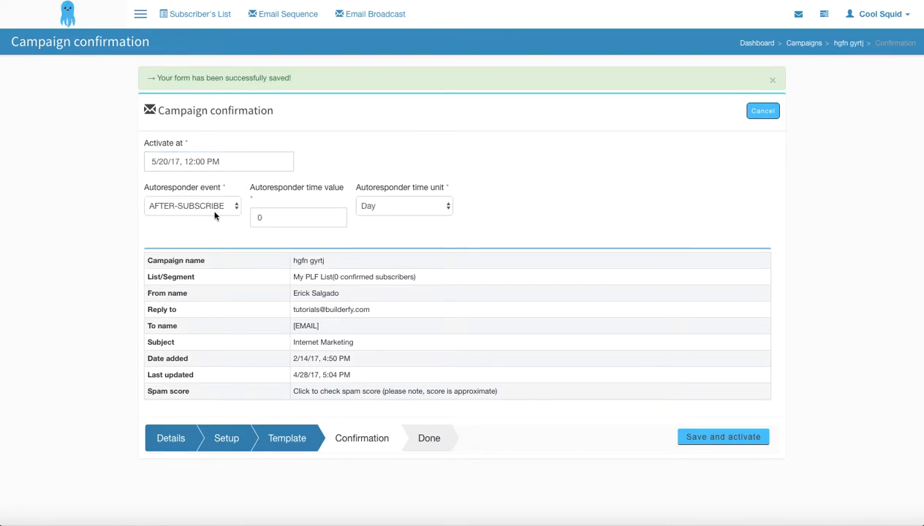
# Set the autoresponder time value to 1 with Day as the unit, and save and activate the campaign
pyautogui.click(274, 215)
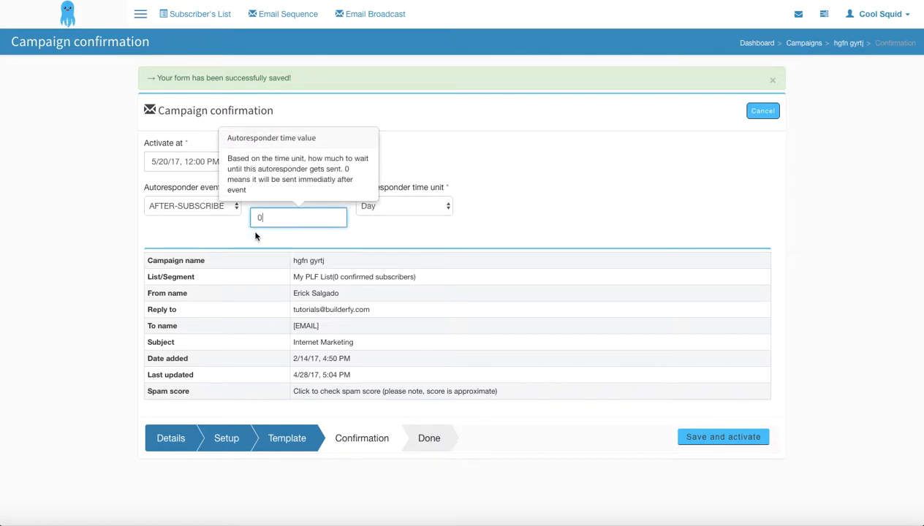
pyautogui.click(256, 236)
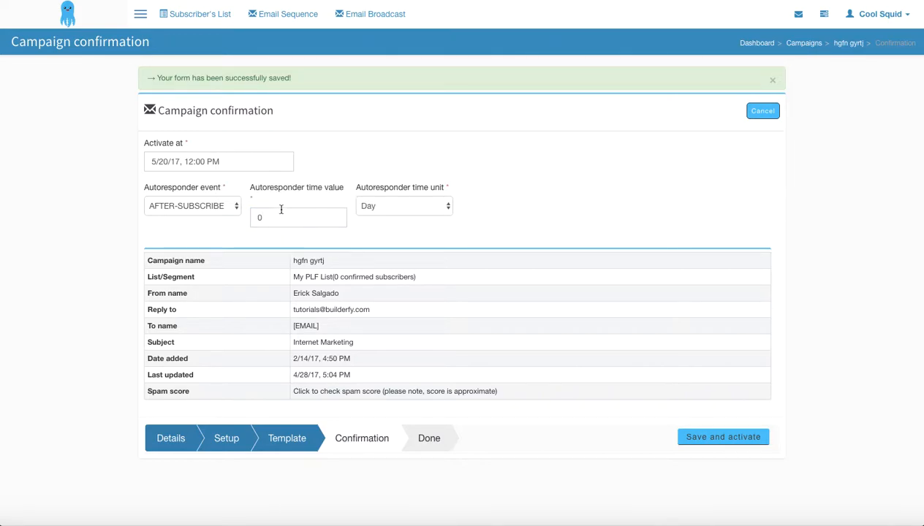
pyautogui.click(393, 206)
pyautogui.click(394, 207)
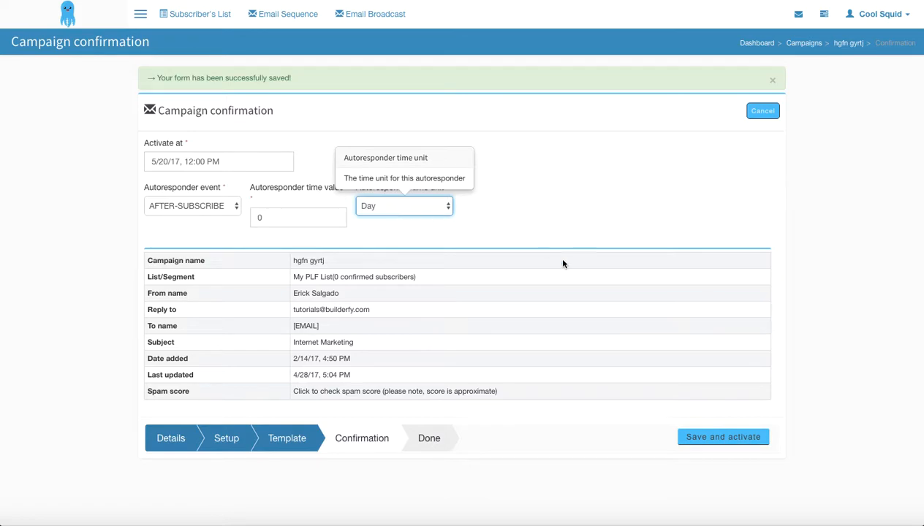
pyautogui.click(295, 237)
pyautogui.click(283, 218)
pyautogui.doubleClick(283, 218)
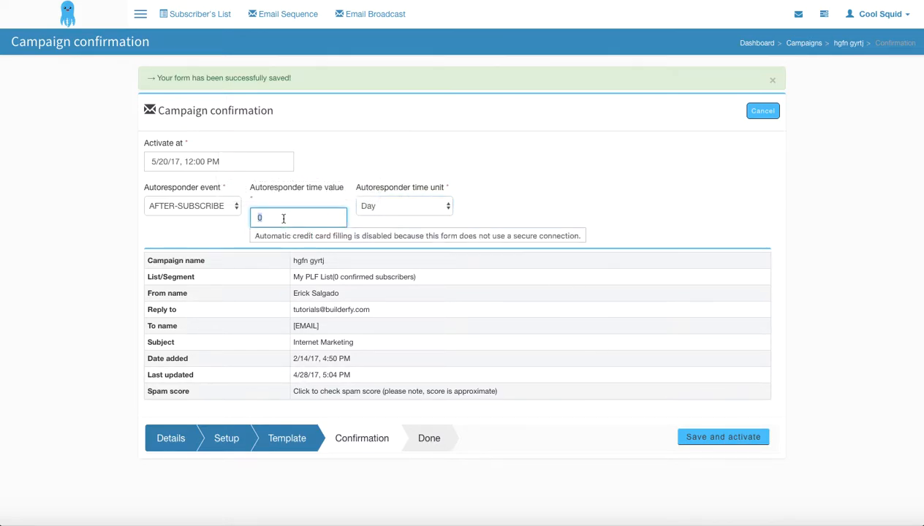
pyautogui.press('BackSpace')
pyautogui.write('1')
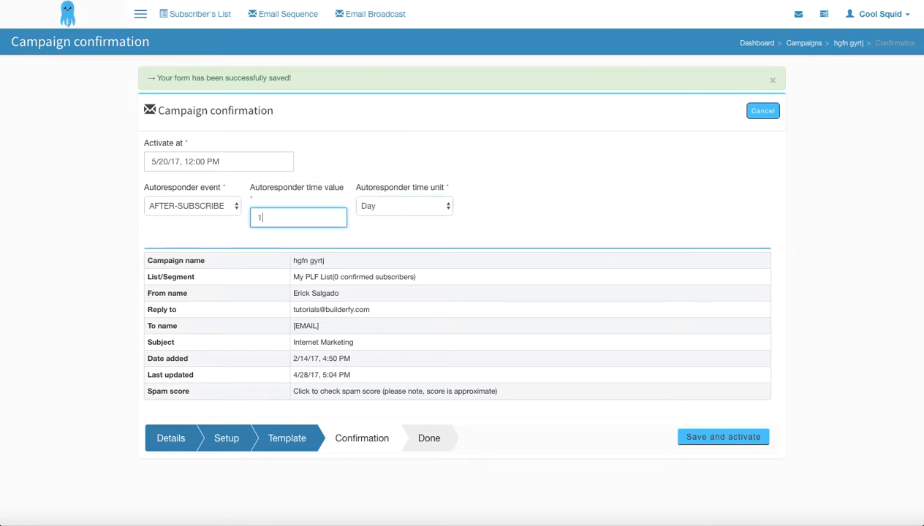
pyautogui.click(229, 228)
pyautogui.scroll(-1, 438, 385)
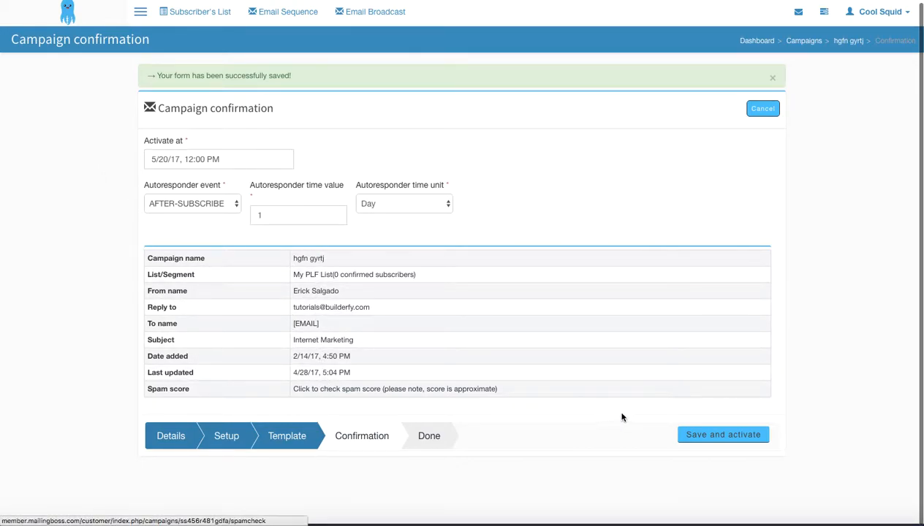
pyautogui.click(719, 435)
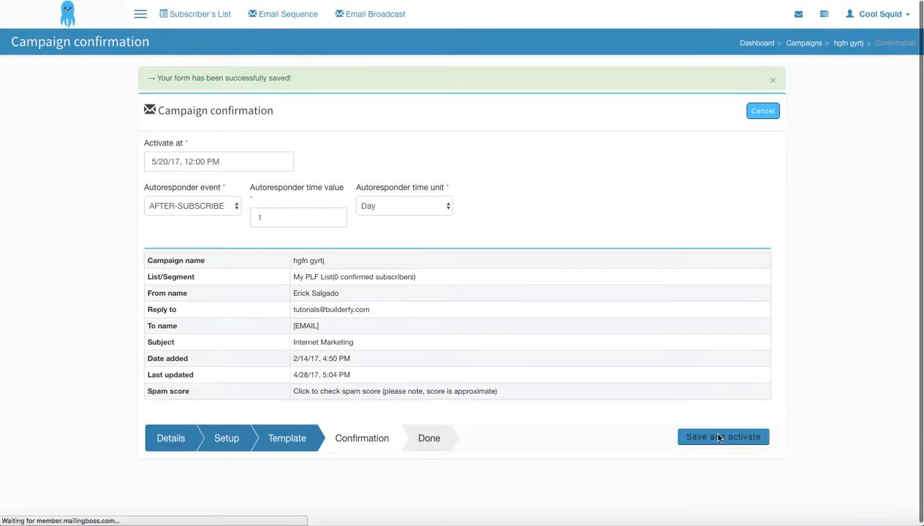